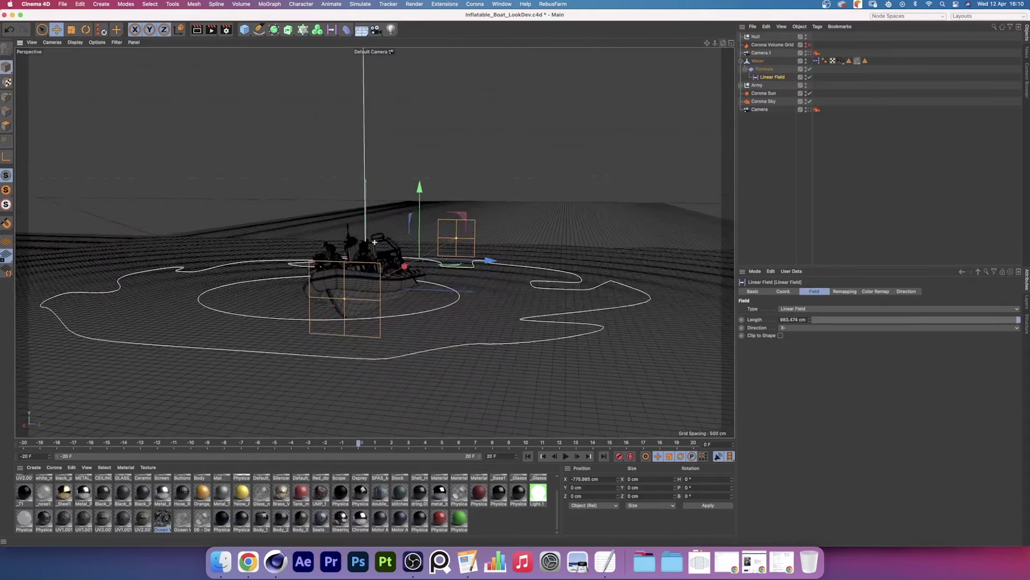
Show the Formula deformer's wave expression Sin((u+t)*2.0*PI)*0.2
{"action": "left_click", "coordinate": [764, 69]}
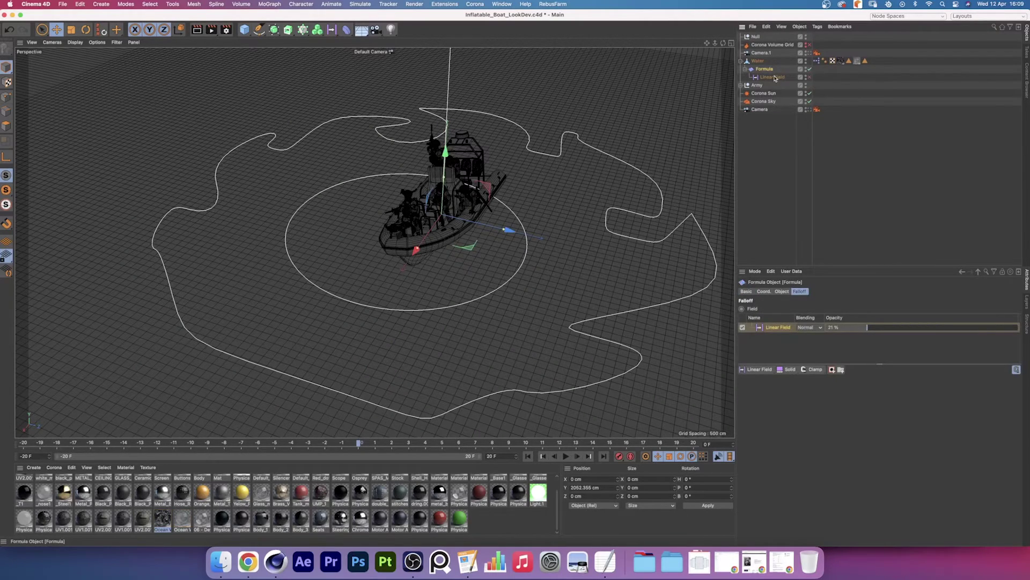
{"action": "left_click", "coordinate": [782, 291]}
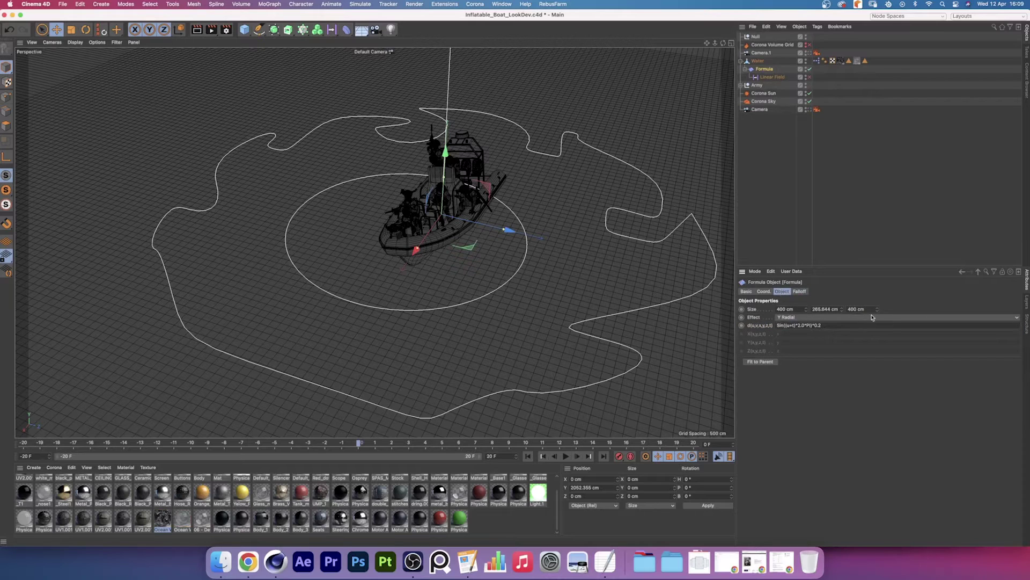
{"action": "left_click_drag", "start_coordinate": [777, 325], "coordinate": [841, 324]}
Enable the Linear Field, then view the boat up close at water level
{"action": "left_click", "coordinate": [773, 77]}
{"action": "left_click", "coordinate": [809, 77]}
{"action": "key", "text": "o"}
{"action": "left_click_drag", "start_coordinate": [723, 42], "coordinate": [684, 88]}
{"action": "mouse_move", "coordinate": [715, 43]}
{"action": "left_mouse_down"}
{"action": "mouse_move", "coordinate": [715, 80]}
{"action": "mouse_move", "coordinate": [714, 44]}
{"action": "mouse_move", "coordinate": [703, 45]}
{"action": "left_mouse_up"}
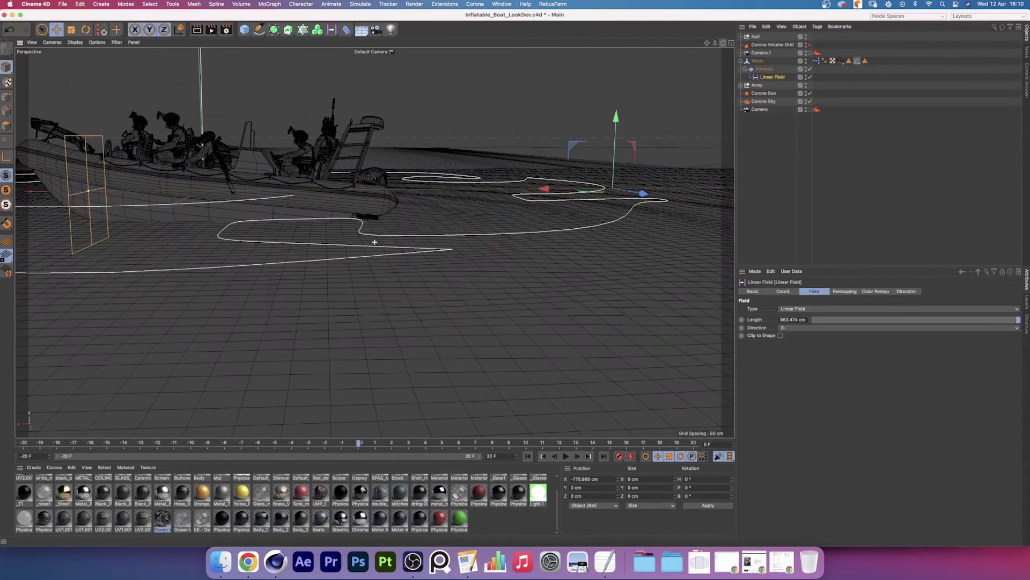
{"action": "left_click", "coordinate": [758, 61]}
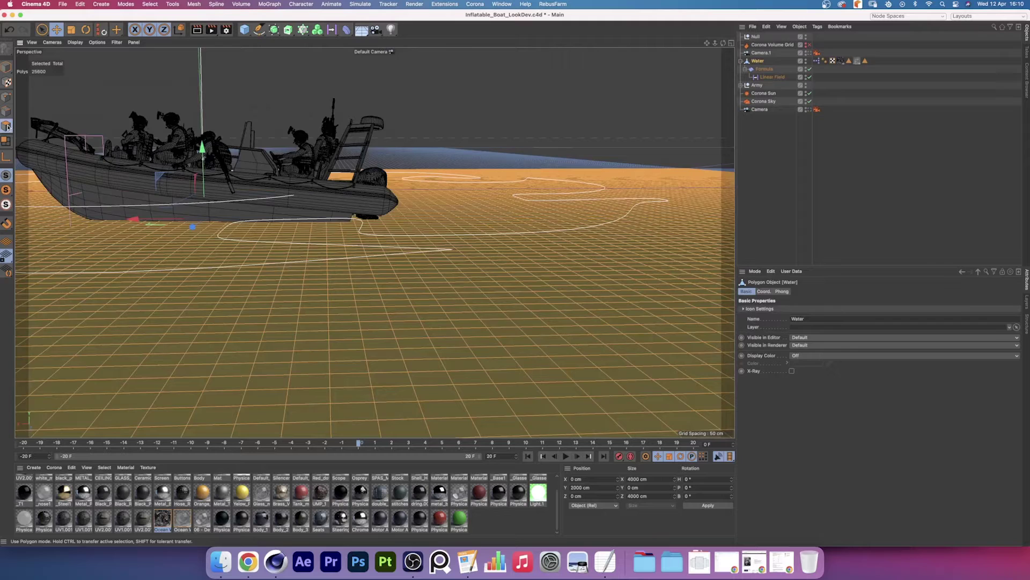
Select the water's central Polygon Selection.2 square and show its Ocean Water VD material
{"action": "key", "text": "o"}
{"action": "left_click", "coordinate": [850, 61]}
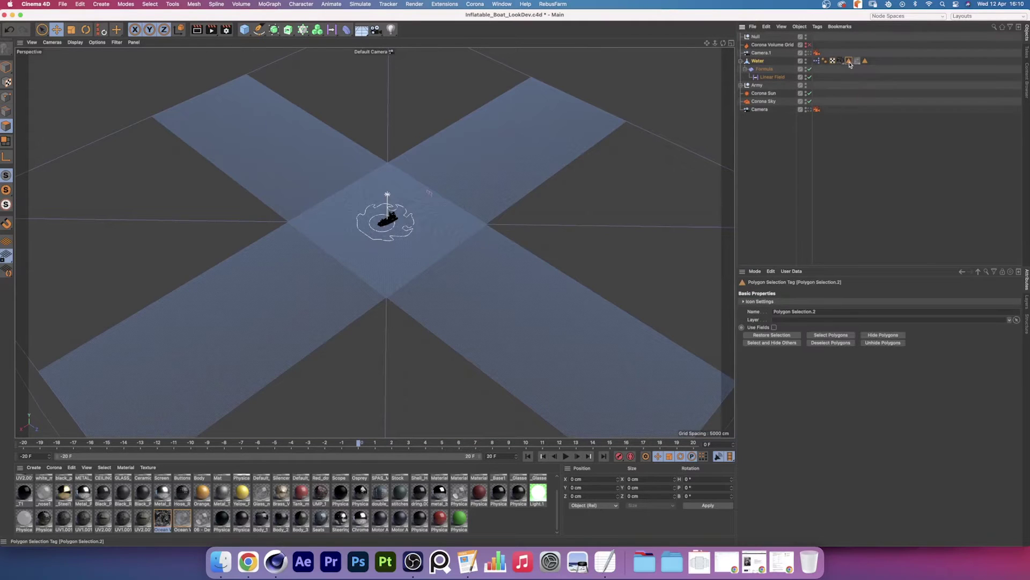
{"action": "left_click", "coordinate": [832, 336]}
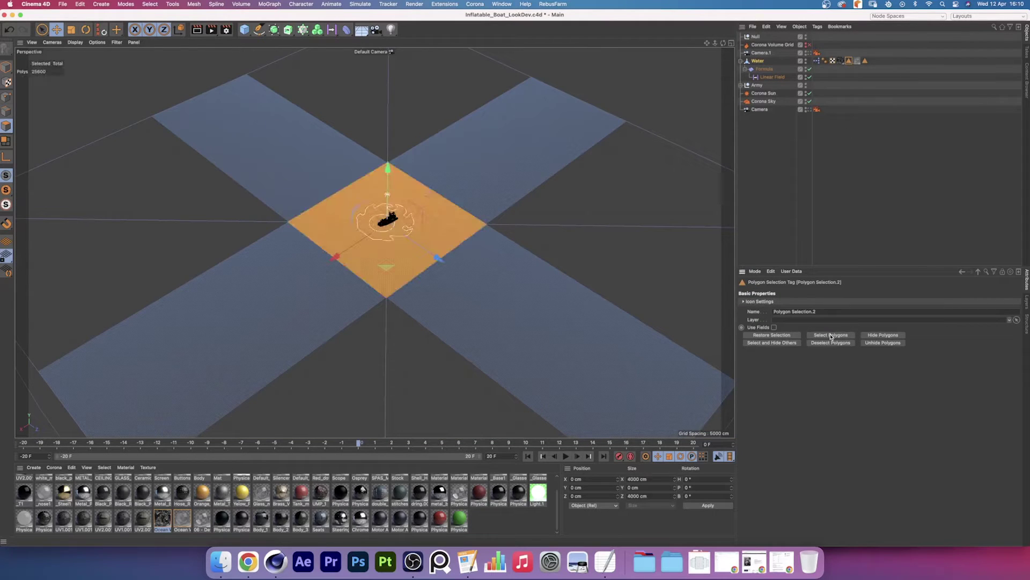
{"action": "left_click", "coordinate": [841, 61]}
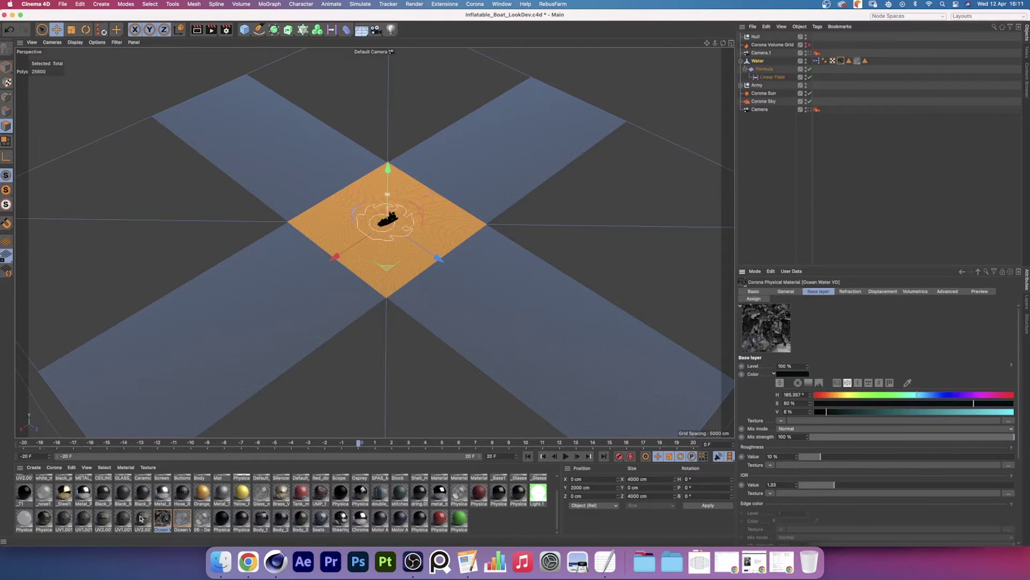
Open Ocean Water Base in the Material Editor, showing 10% roughness and base layer IOR 1.33
{"action": "double_click", "coordinate": [182, 519]}
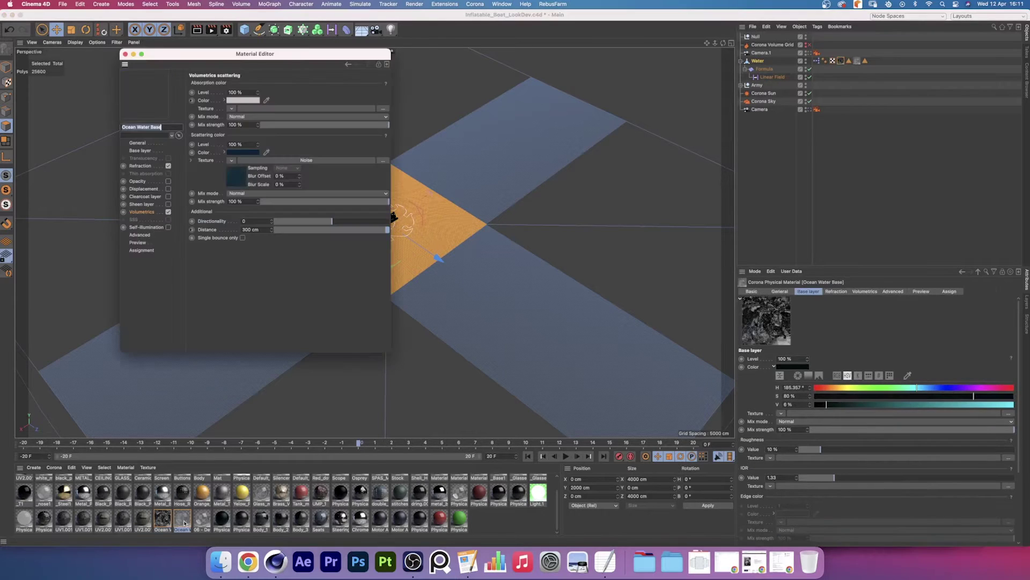
{"action": "double_click", "coordinate": [431, 195]}
{"action": "key", "text": "Return"}
{"action": "left_click", "coordinate": [413, 210]}
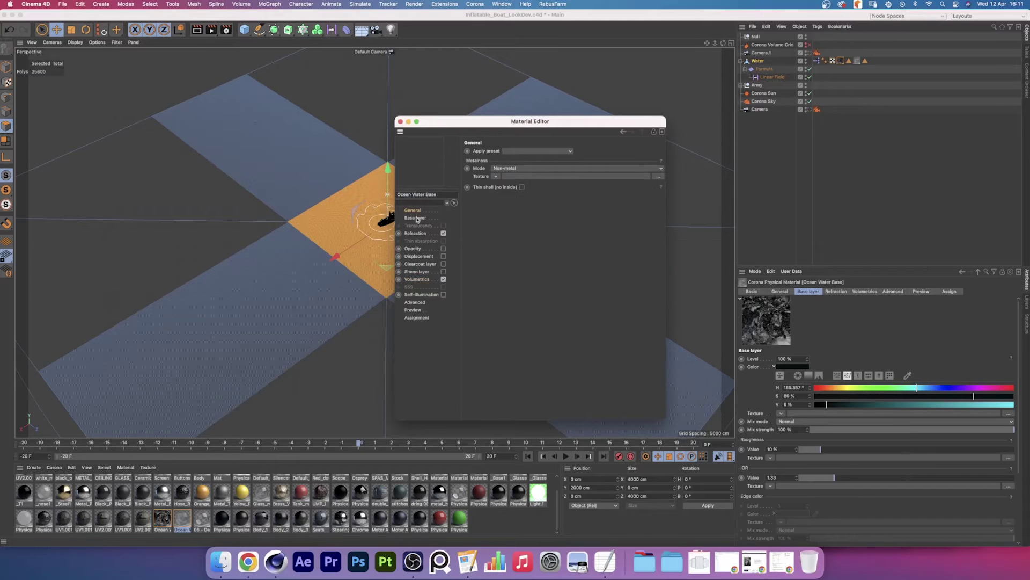
{"action": "left_click", "coordinate": [411, 219]}
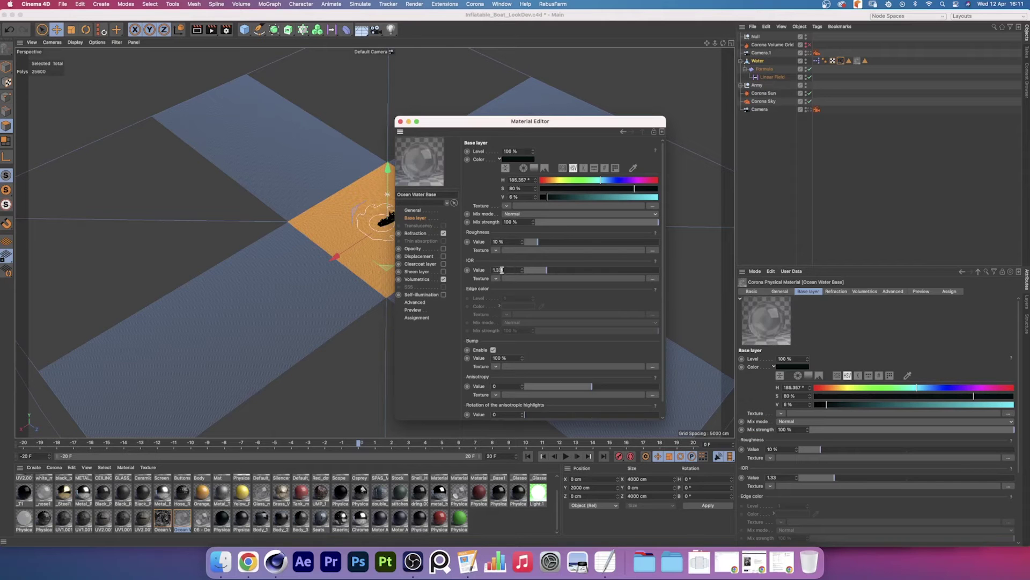
{"action": "double_click", "coordinate": [497, 270]}
Change the material preview shape to a rounded cube, then to a cylinder
{"action": "right_click", "coordinate": [425, 169]}
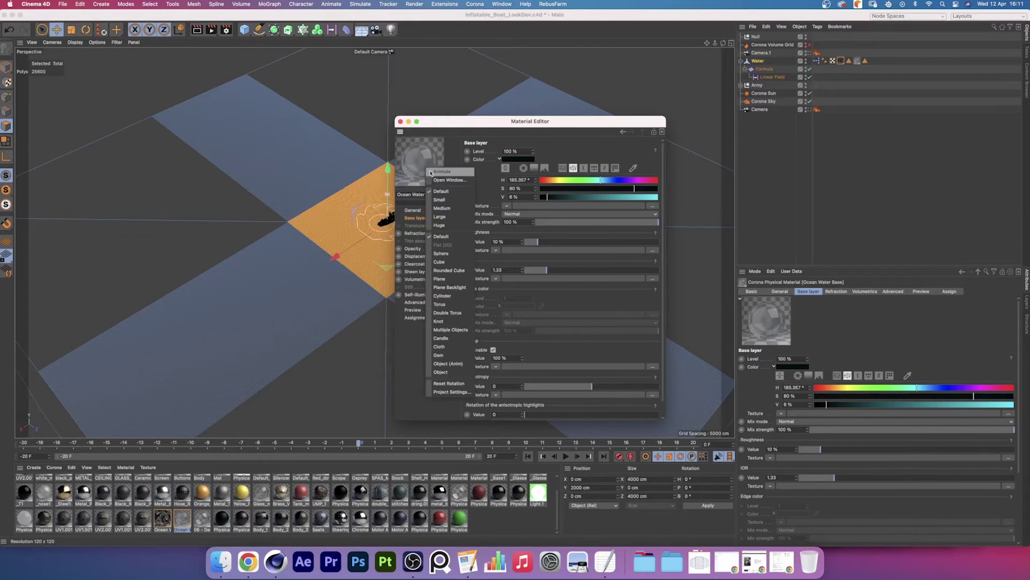
{"action": "left_click", "coordinate": [450, 269]}
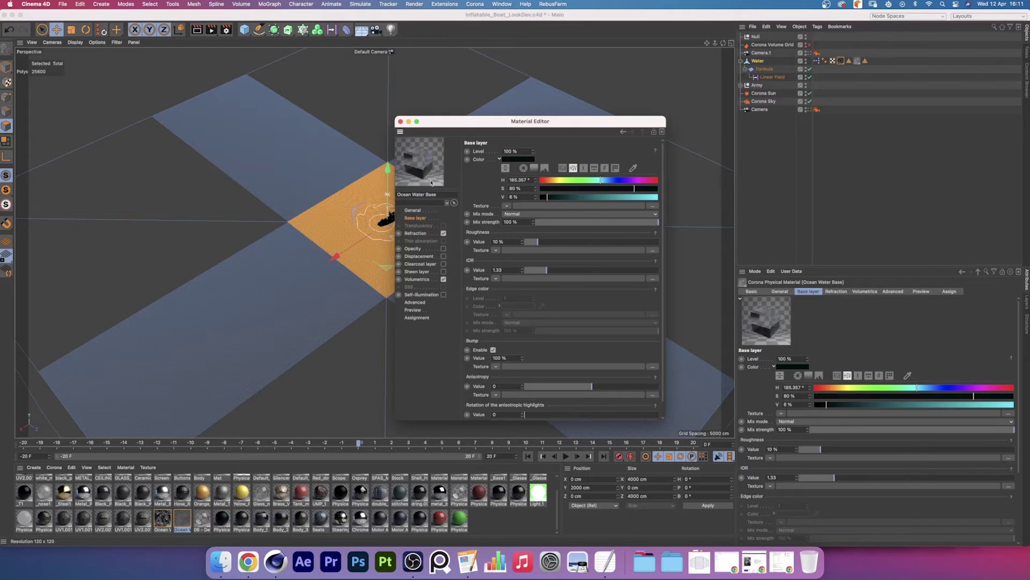
{"action": "right_click", "coordinate": [421, 171]}
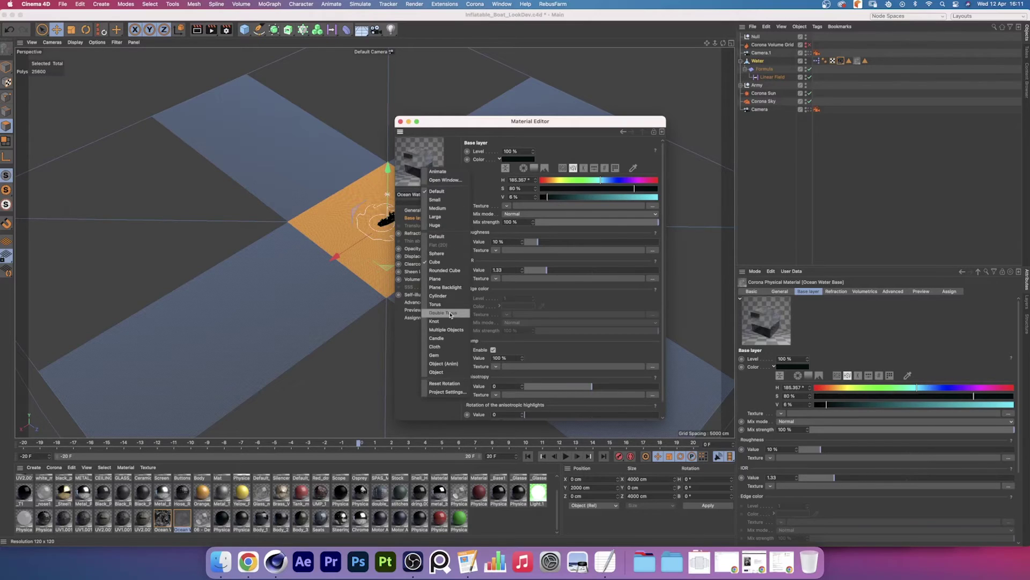
{"action": "left_click", "coordinate": [447, 295]}
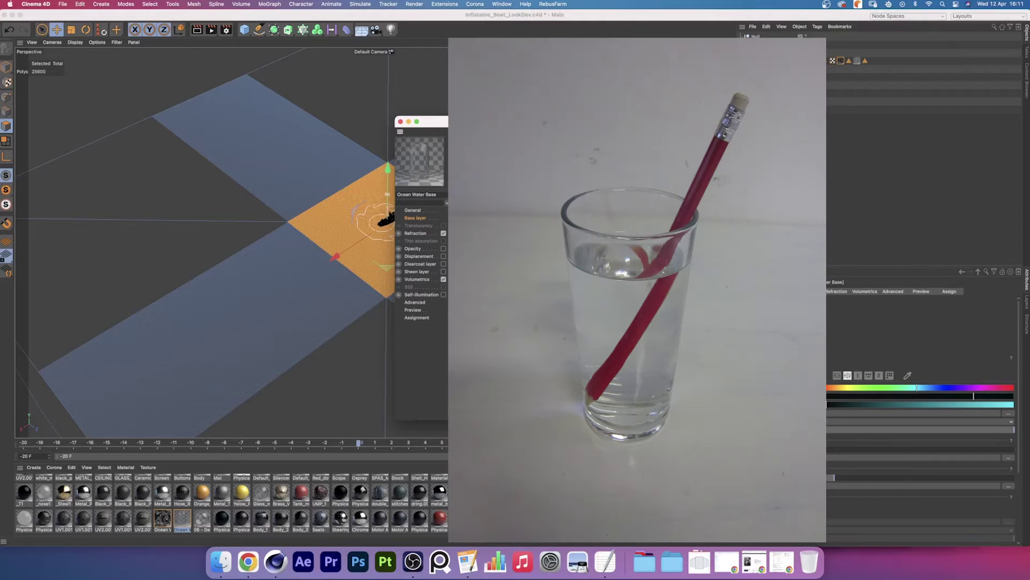
Set the volumetric absorption colour to light grey with saturation 5% and value 80%
{"action": "left_click", "coordinate": [419, 234]}
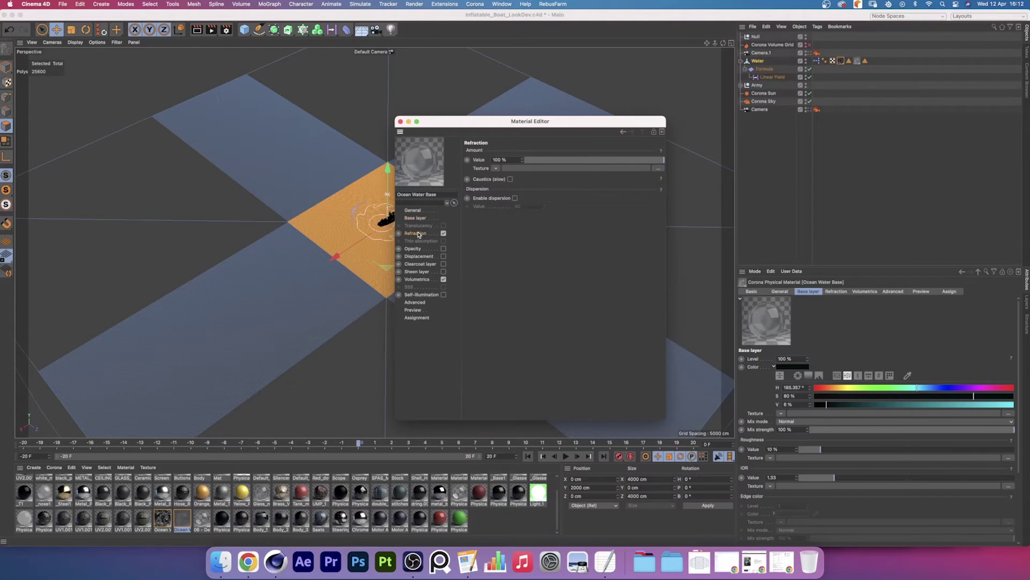
{"action": "left_click", "coordinate": [417, 280]}
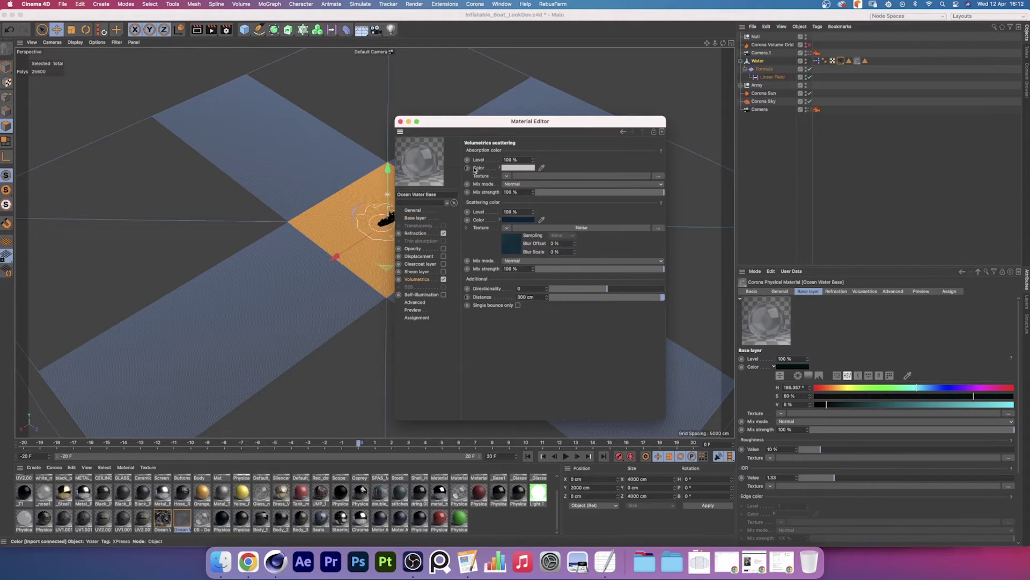
{"action": "left_click", "coordinate": [513, 167]}
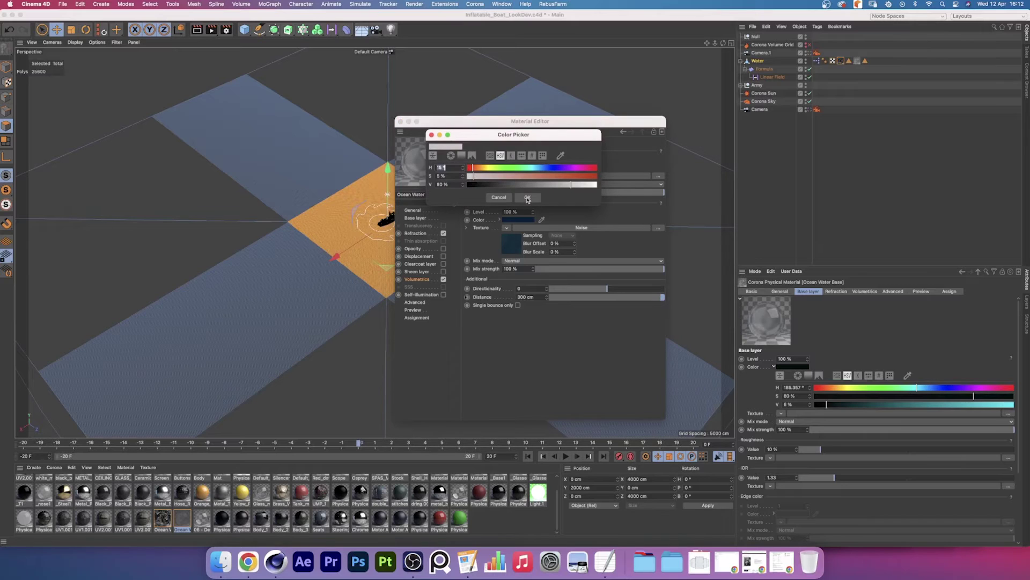
{"action": "left_click", "coordinate": [528, 198]}
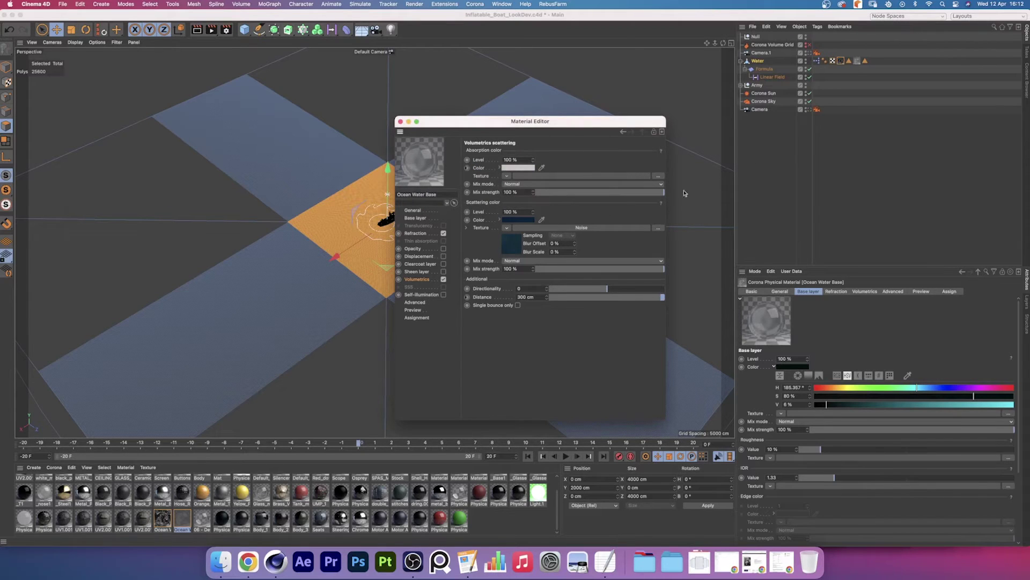
{"action": "left_click", "coordinate": [817, 61]}
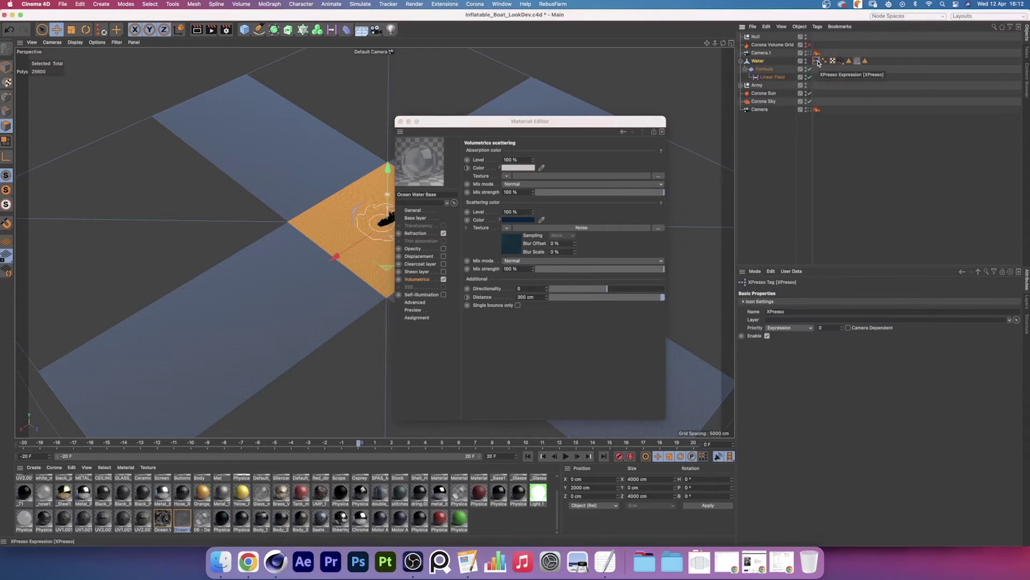
Inspect the XPresso setup, widening the Ocean Water Base node and checking Ocean Water VD ports
{"action": "double_click", "coordinate": [816, 61]}
{"action": "left_click_drag", "start_coordinate": [861, 71], "coordinate": [404, 104]}
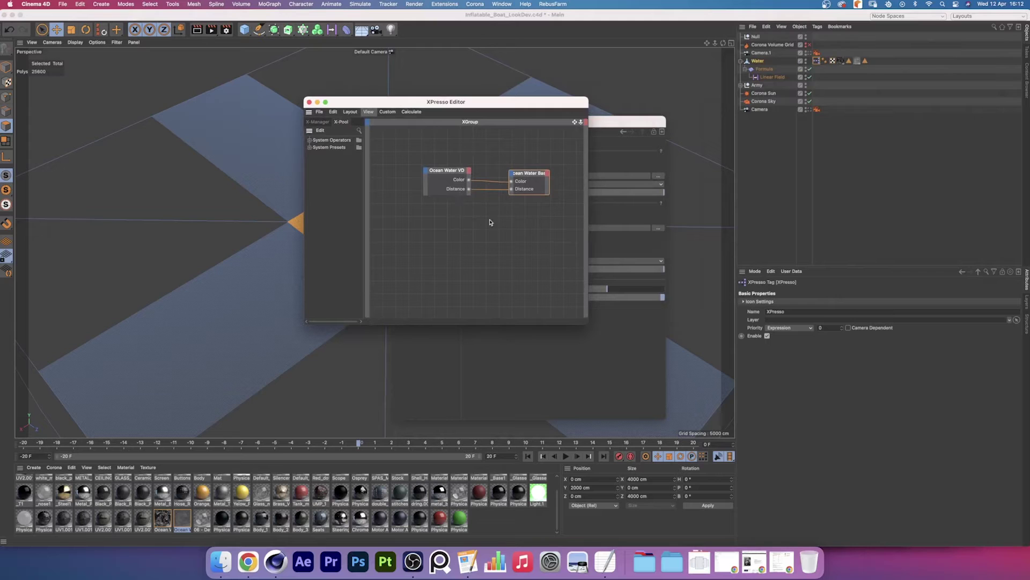
{"action": "left_click_drag", "start_coordinate": [550, 194], "coordinate": [562, 205]}
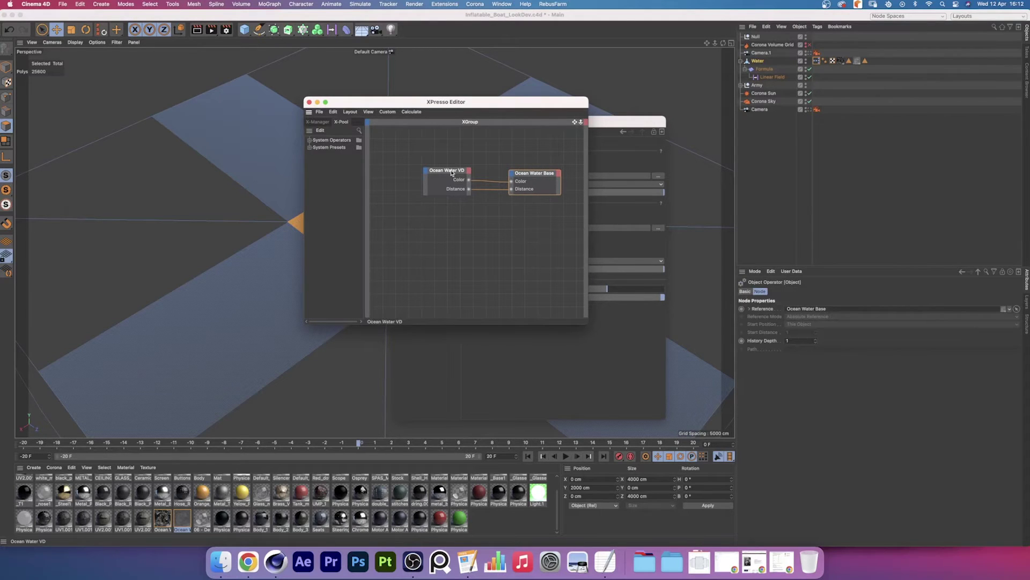
{"action": "left_click", "coordinate": [758, 61]}
{"action": "left_click", "coordinate": [819, 28]}
{"action": "left_click", "coordinate": [450, 186]}
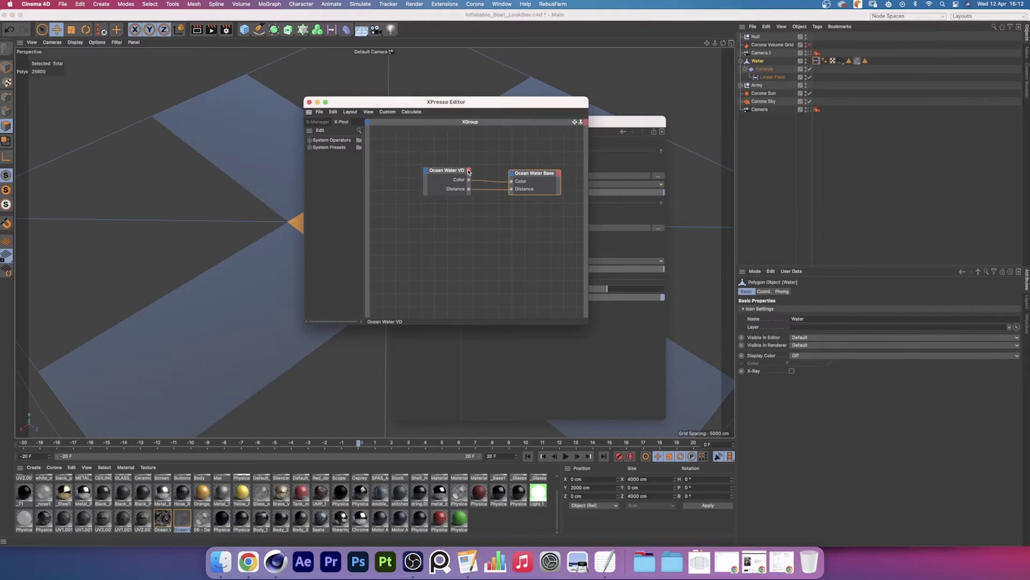
{"action": "left_click", "coordinate": [470, 170]}
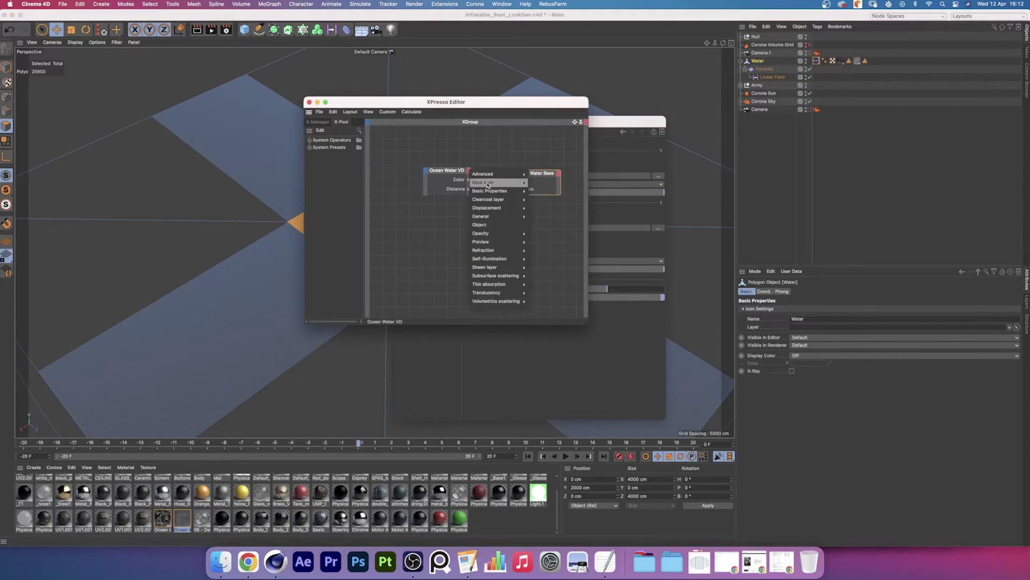
{"action": "mouse_move", "coordinate": [488, 198]}
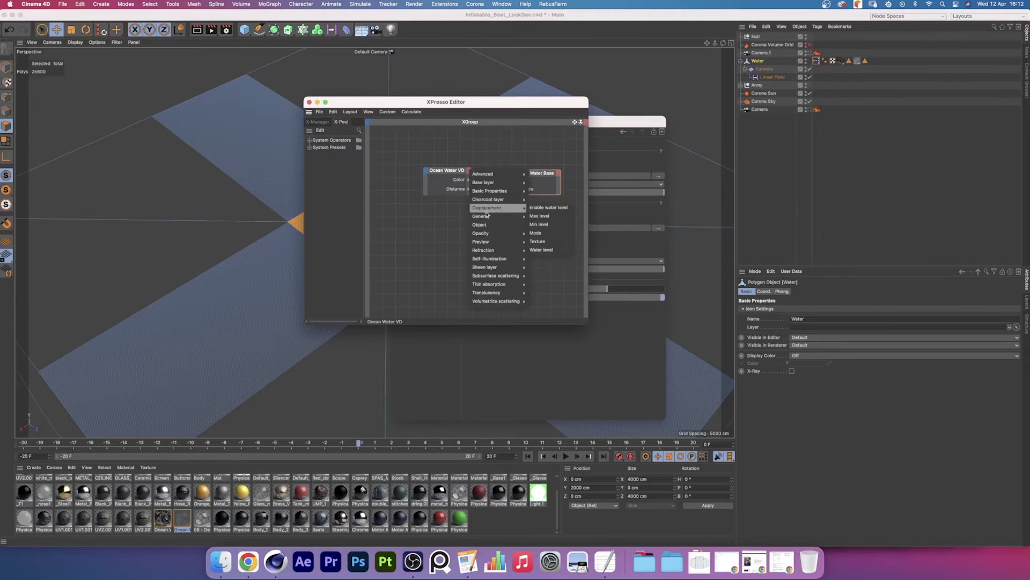
{"action": "left_click", "coordinate": [454, 237]}
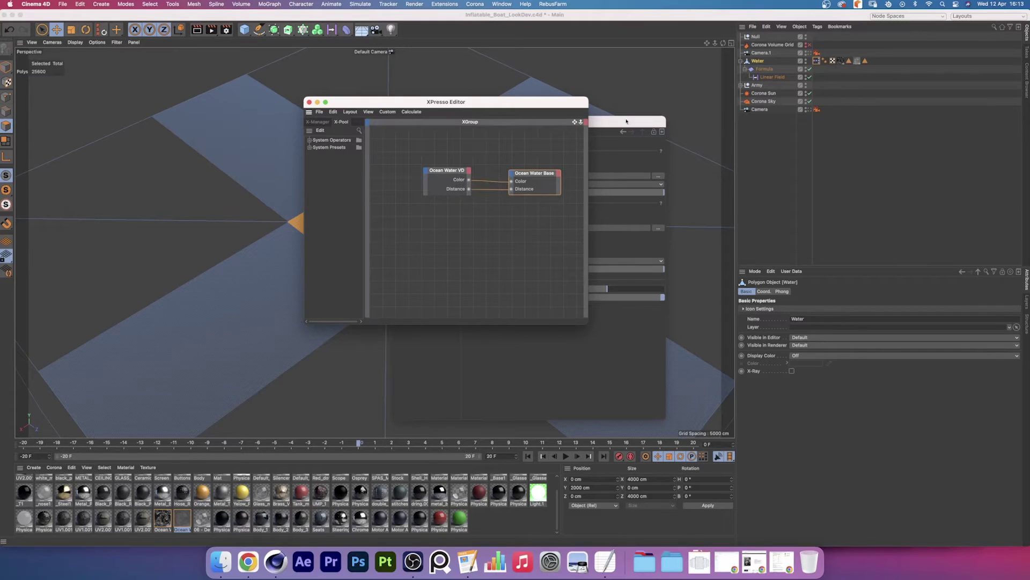
Add a Physical material node, delete it again, and close the XPresso Editor
{"action": "left_click_drag", "start_coordinate": [224, 517], "coordinate": [463, 245]}
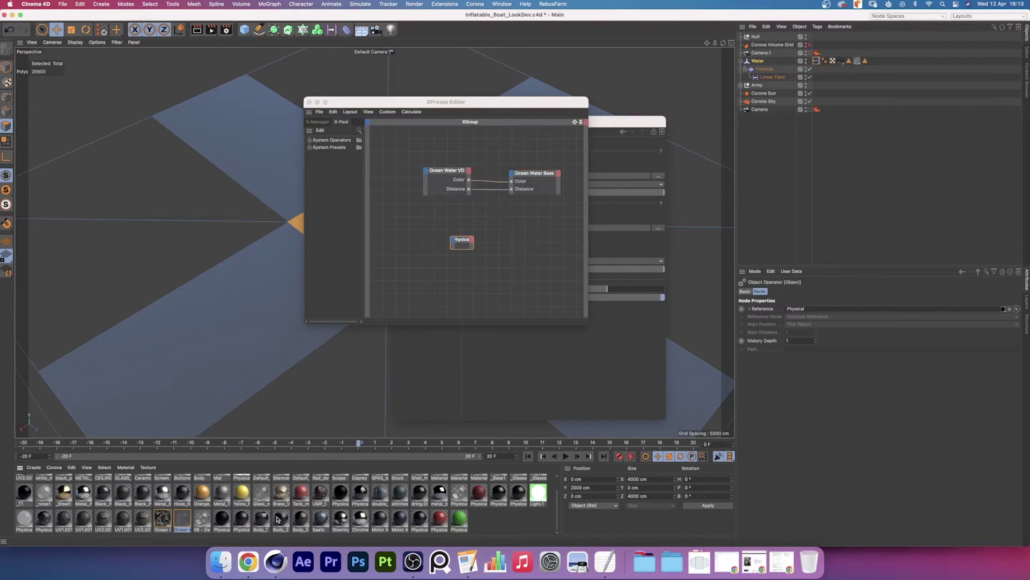
{"action": "left_click", "coordinate": [464, 246]}
{"action": "key", "text": "Delete"}
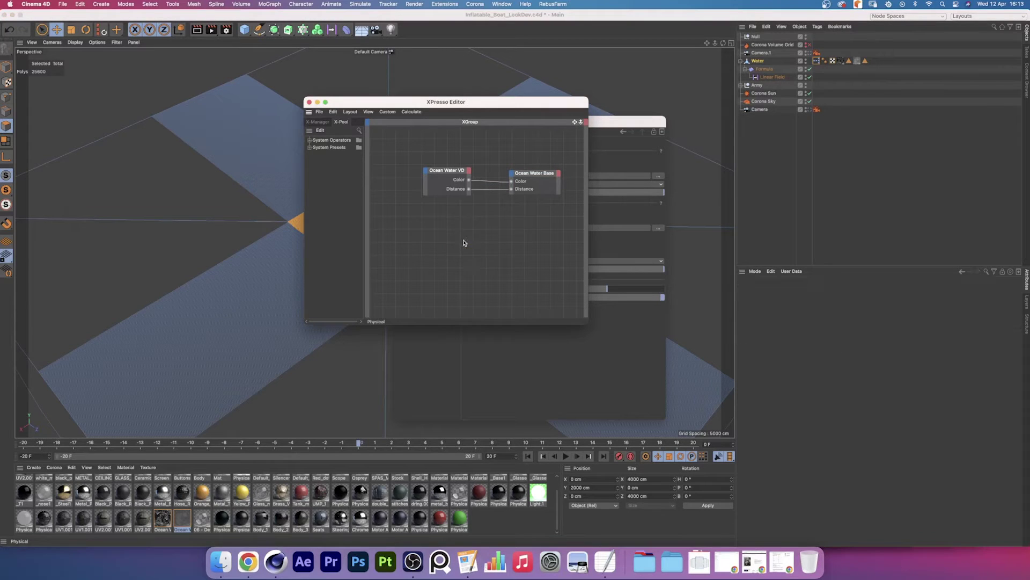
{"action": "key", "text": "super+w"}
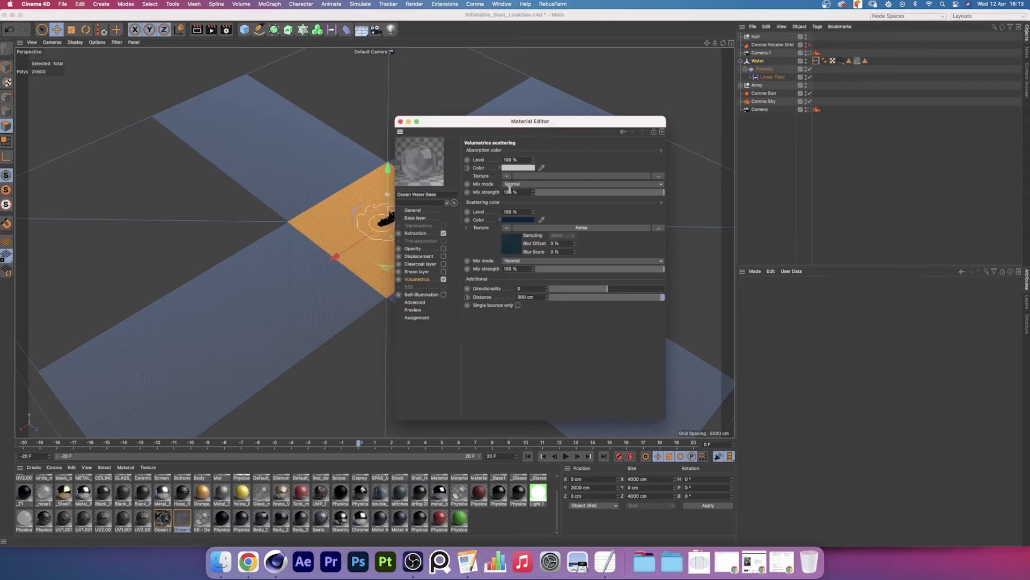
Open the Noise shader's settings in the test scene
{"action": "left_click", "coordinate": [519, 248]}
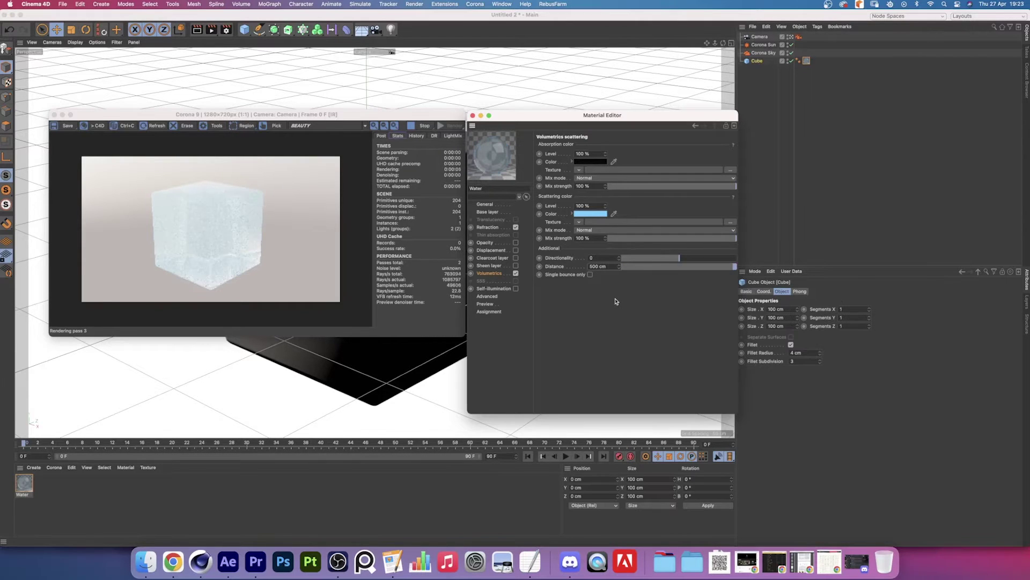
Load a Noise texture into the Water material's scattering colour slot
{"action": "left_click", "coordinate": [578, 222]}
{"action": "left_click", "coordinate": [614, 337]}
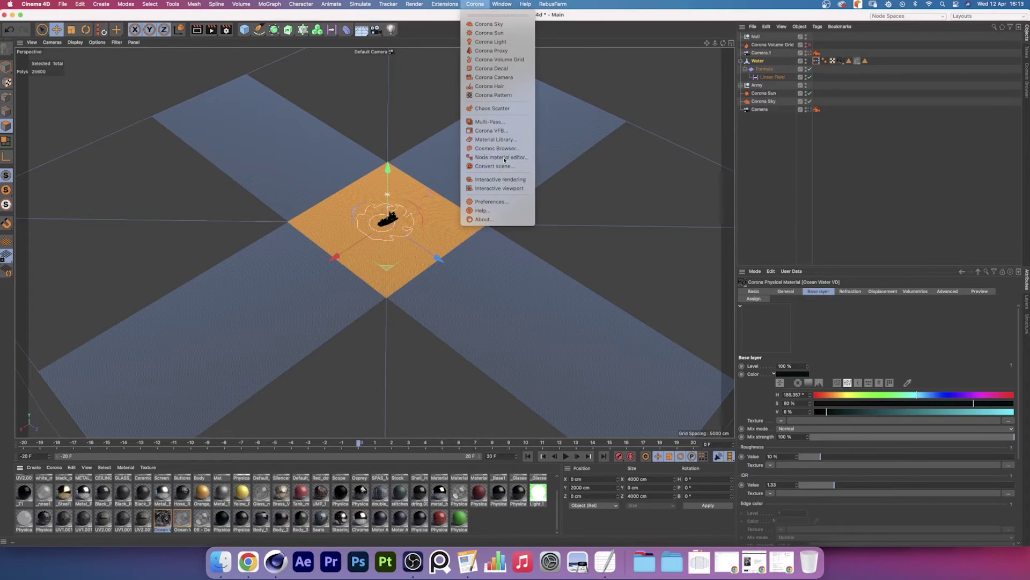
Open Ocean Water VD in the Node material editor, then show its Displacement settings
{"action": "left_click", "coordinate": [504, 158]}
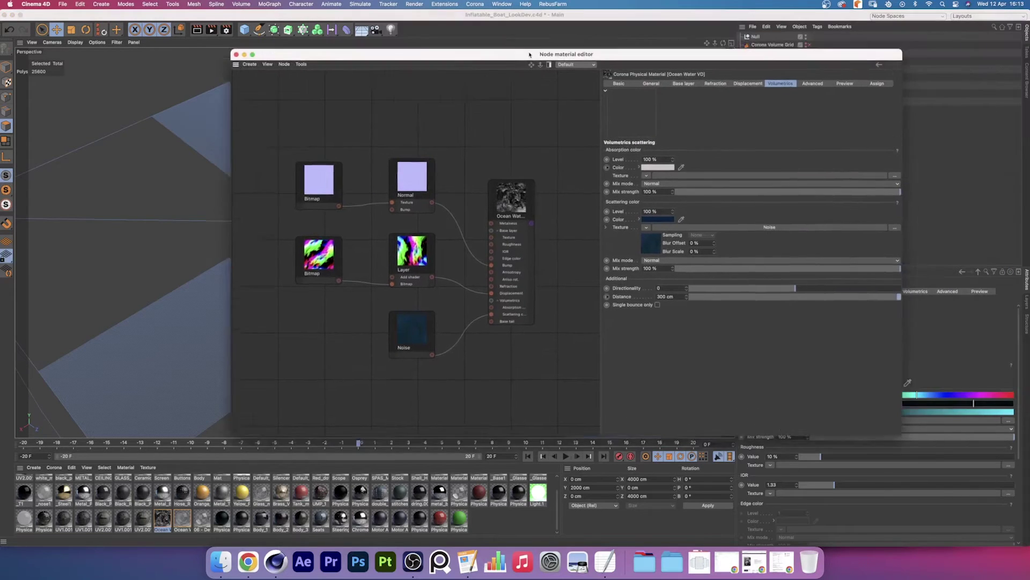
{"action": "left_click_drag", "start_coordinate": [811, 431], "coordinate": [770, 440]}
{"action": "left_click_drag", "start_coordinate": [419, 62], "coordinate": [638, 85]}
{"action": "left_click", "coordinate": [636, 81]}
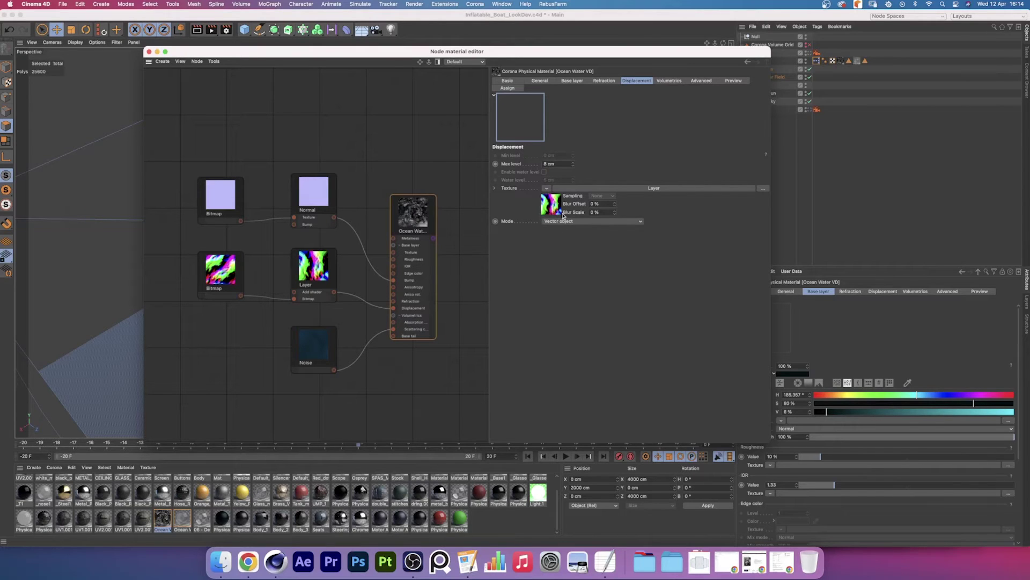
Set Displacement Mode to Vector object and inspect the Bitmap and Layer shaders
{"action": "left_click", "coordinate": [578, 221]}
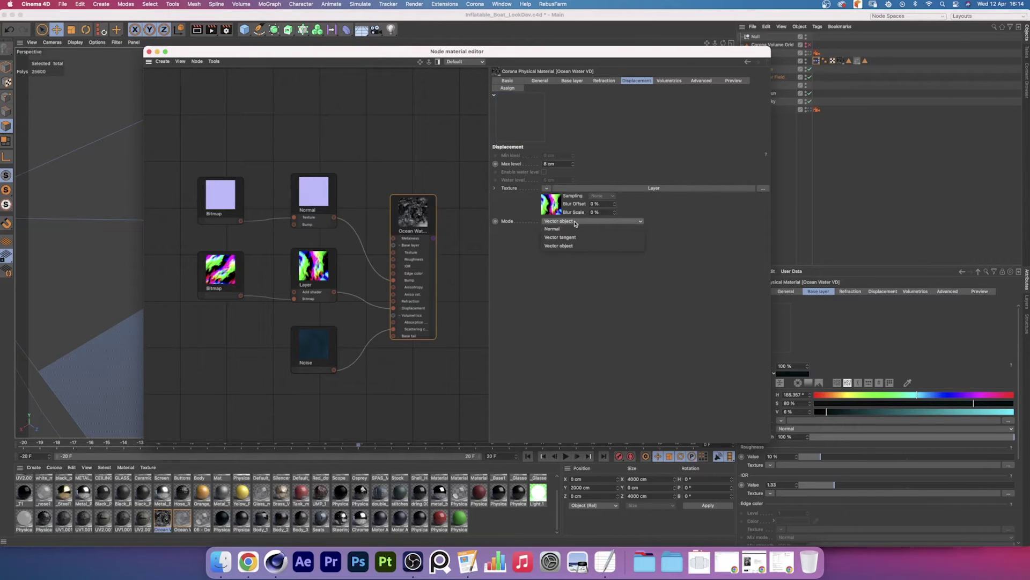
{"action": "left_click", "coordinate": [578, 250]}
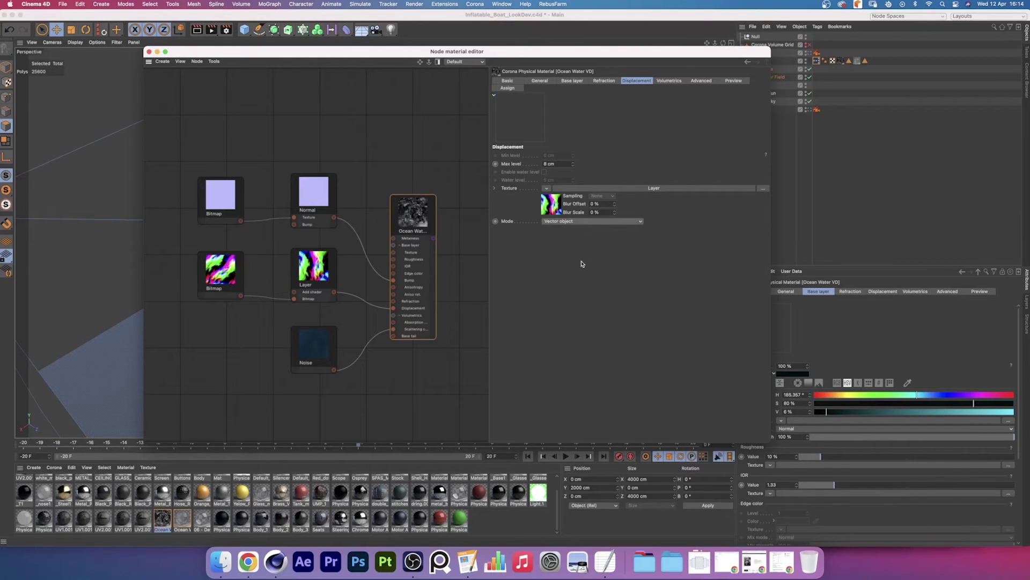
{"action": "left_click", "coordinate": [555, 208]}
{"action": "left_click", "coordinate": [213, 268]}
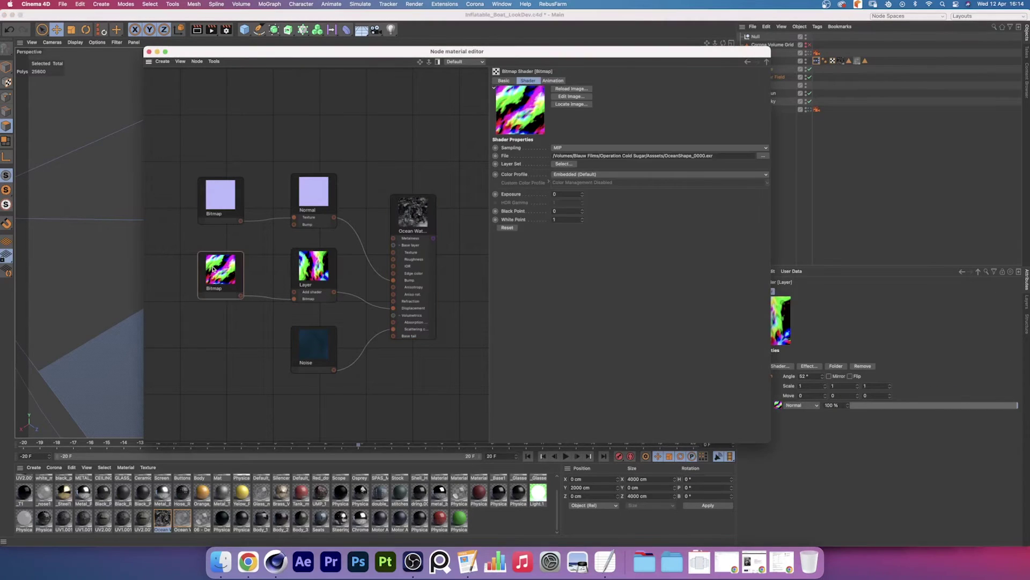
{"action": "left_click", "coordinate": [314, 265]}
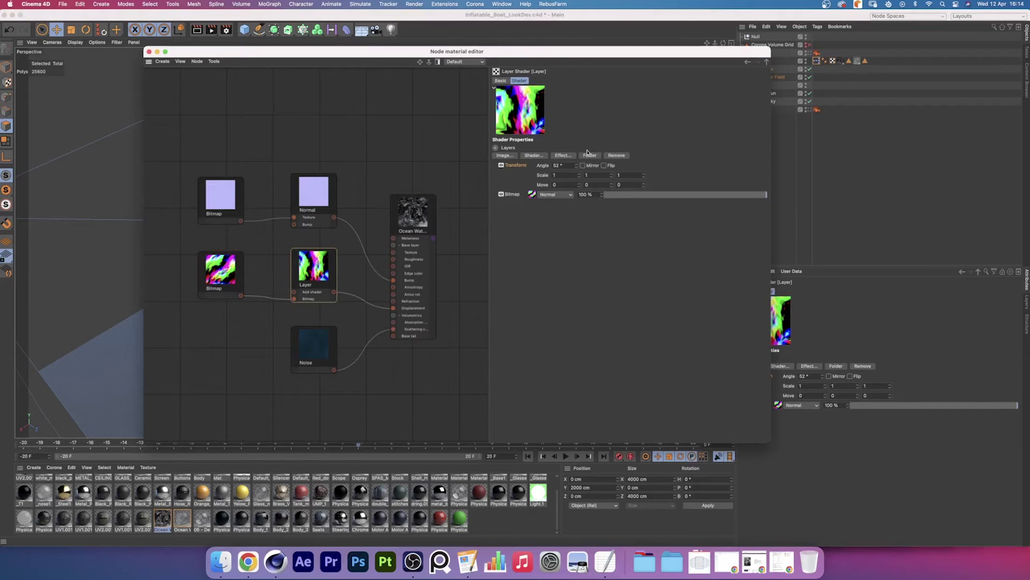
Confirm the Layer shader's Transform angle of 52°, then close the editor and deselect all
{"action": "left_click", "coordinate": [564, 155]}
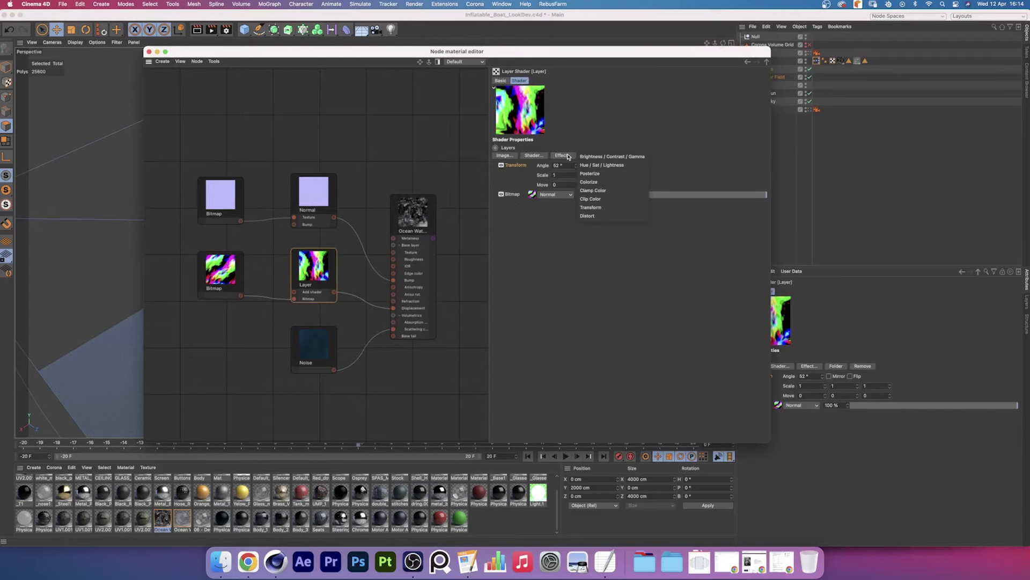
{"action": "left_click", "coordinate": [606, 208]}
{"action": "left_click", "coordinate": [558, 166]}
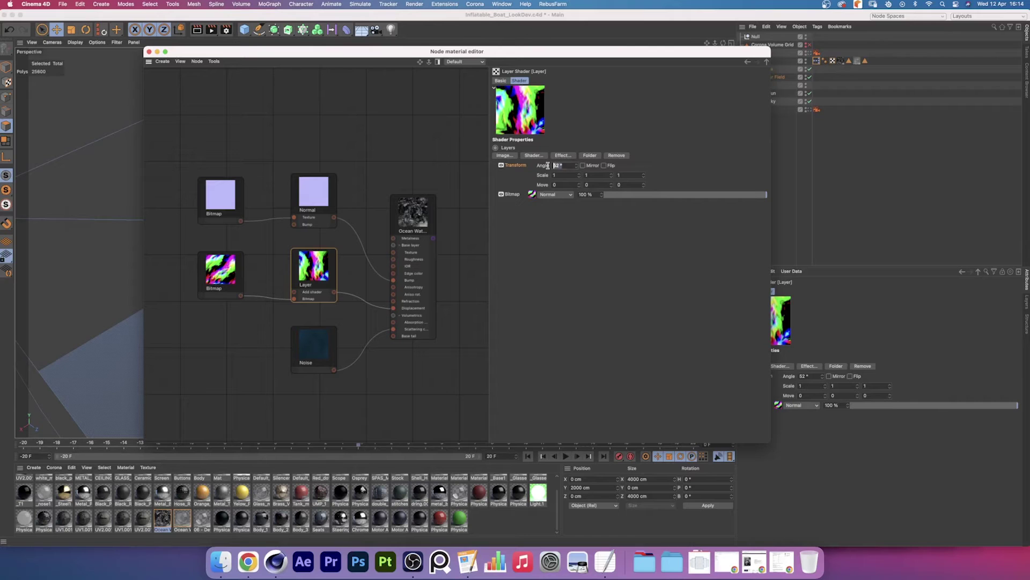
{"action": "key", "text": "Return"}
{"action": "left_click", "coordinate": [149, 53]}
{"action": "left_click", "coordinate": [769, 156]}
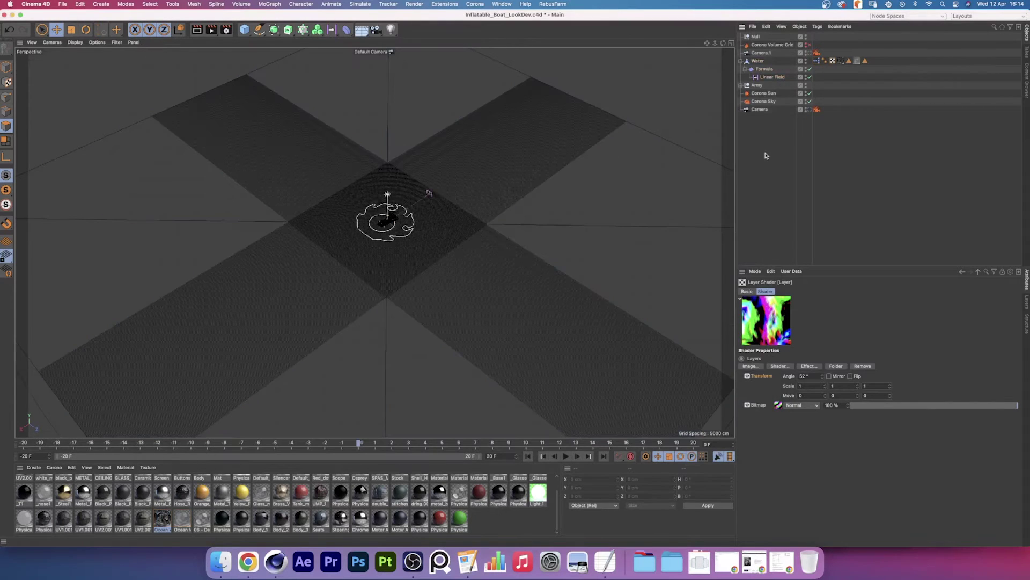